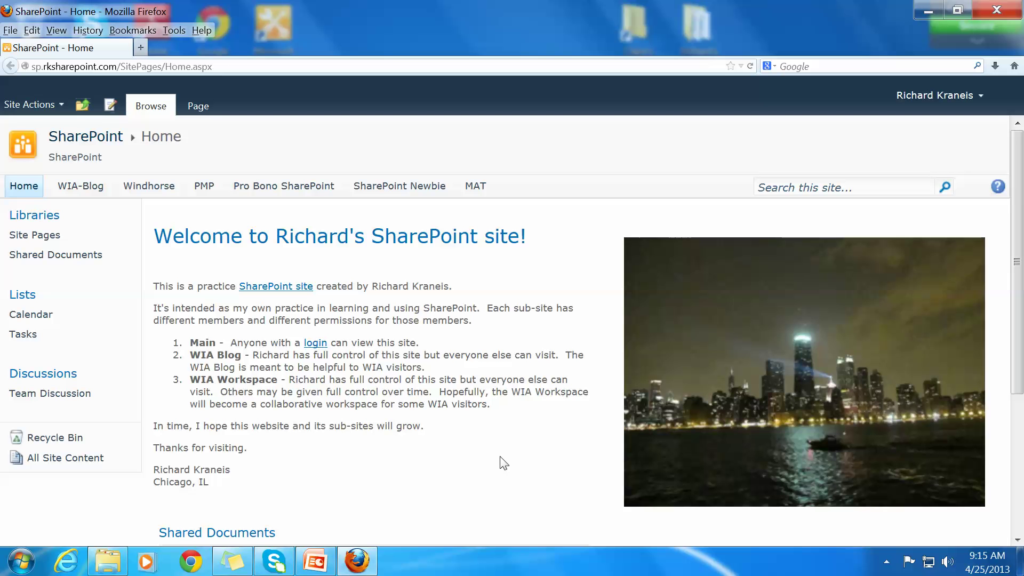
Step: Open the PMP sub-site's Shared Documents library and view the available actions for the Crital Path Exercise file
left_click(205, 188)
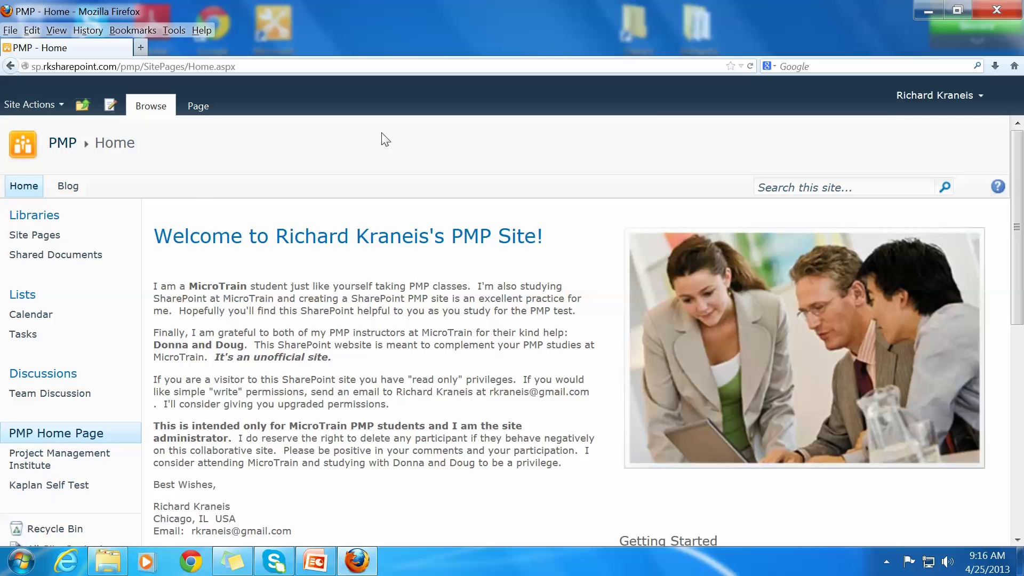
left_click(63, 256)
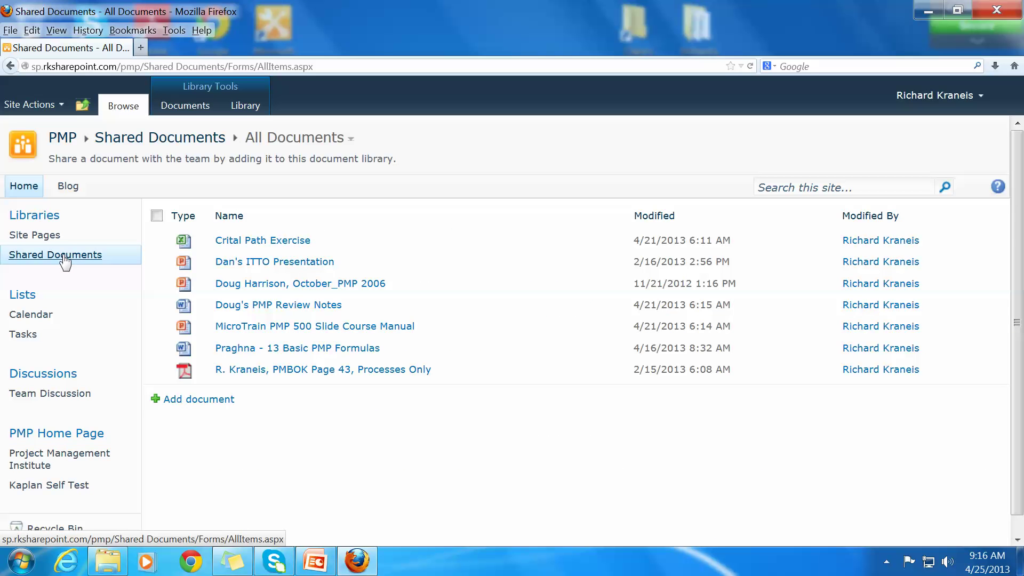
key("ctrl")
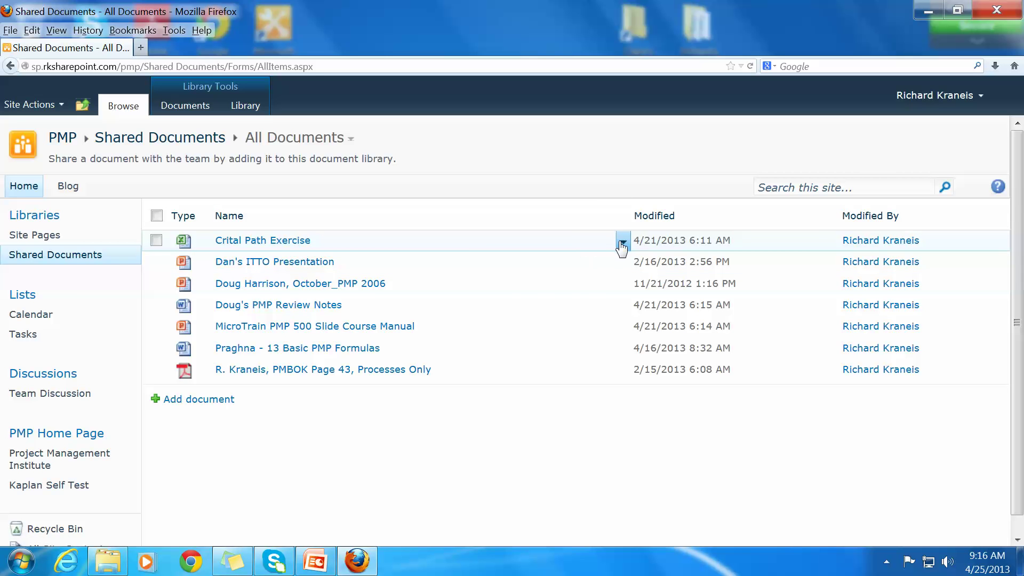
left_click(622, 244)
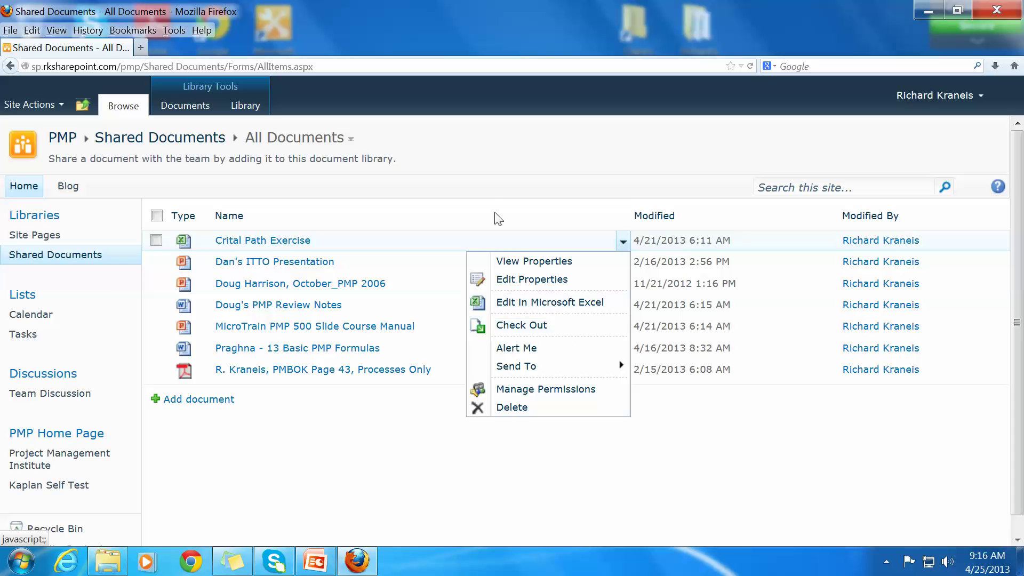
left_click(488, 154)
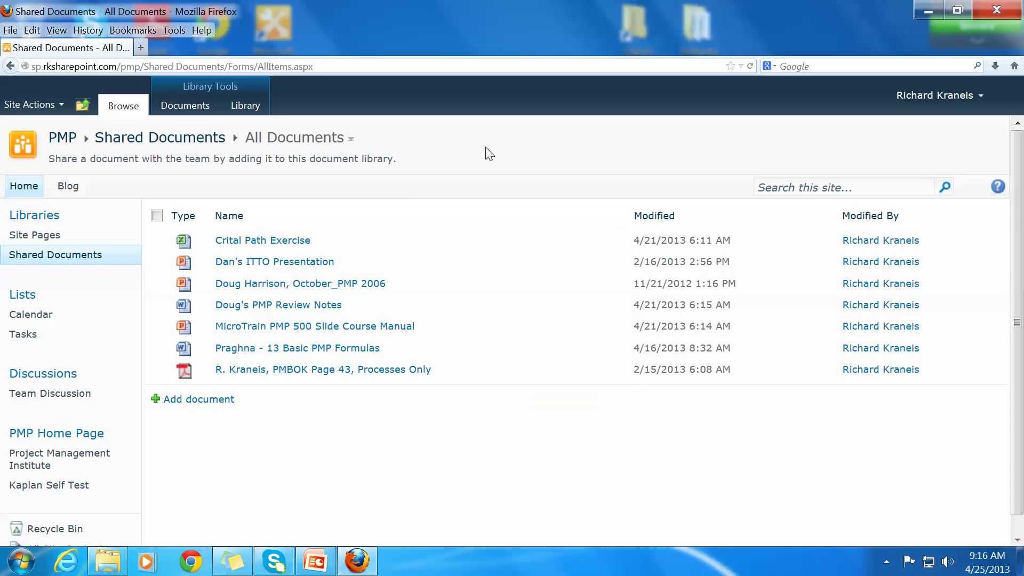
Step: View the PMP site's Calendar, and look through the Team Discussion list and its item commands
left_click(32, 319)
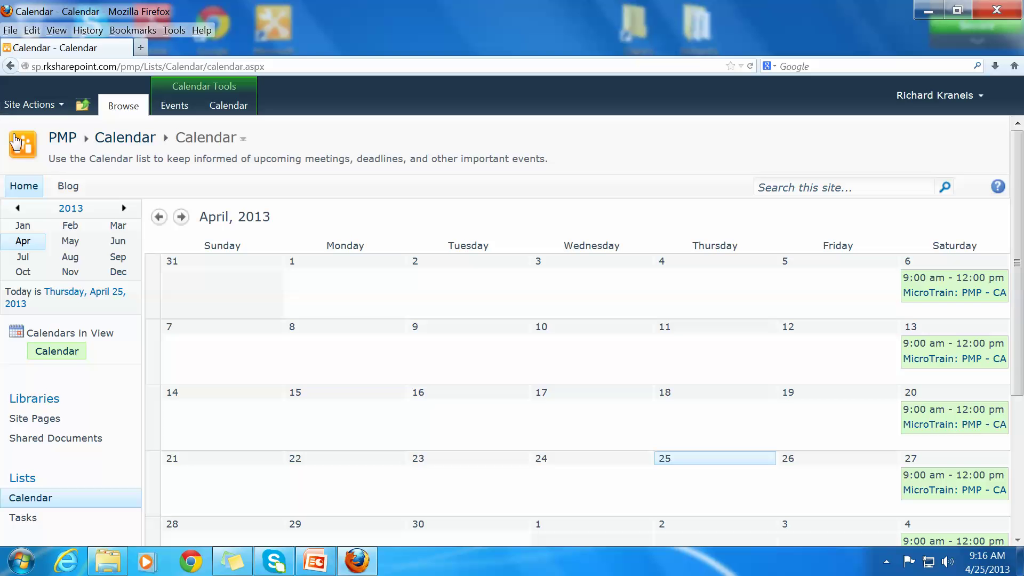
left_click(10, 67)
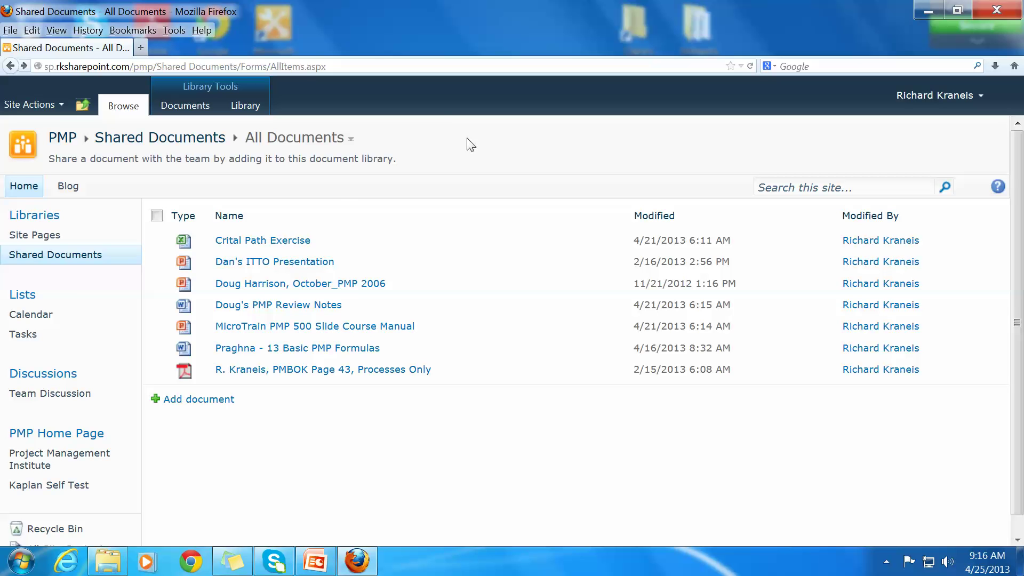
left_click(42, 376)
left_click(187, 309)
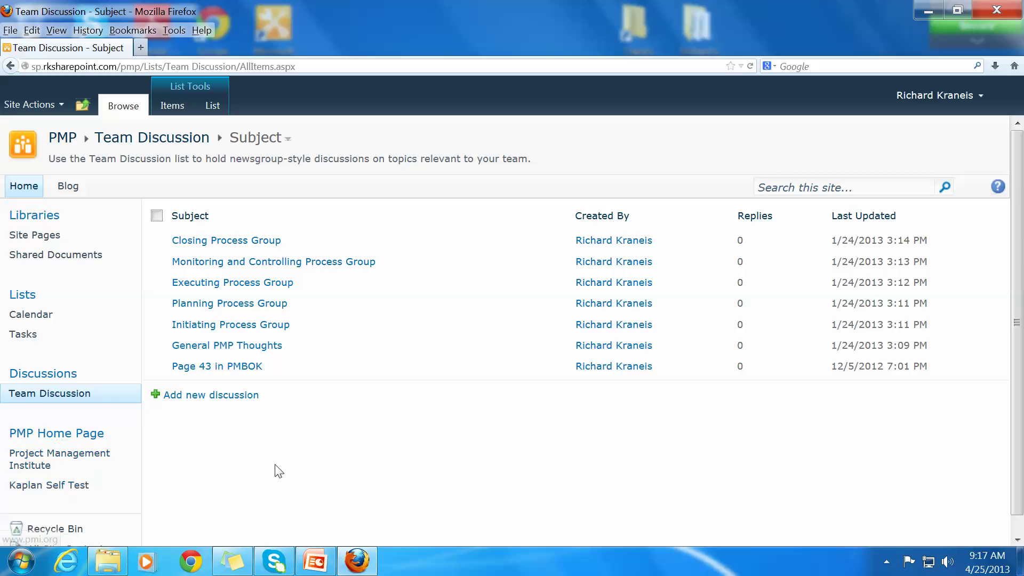
left_click(172, 105)
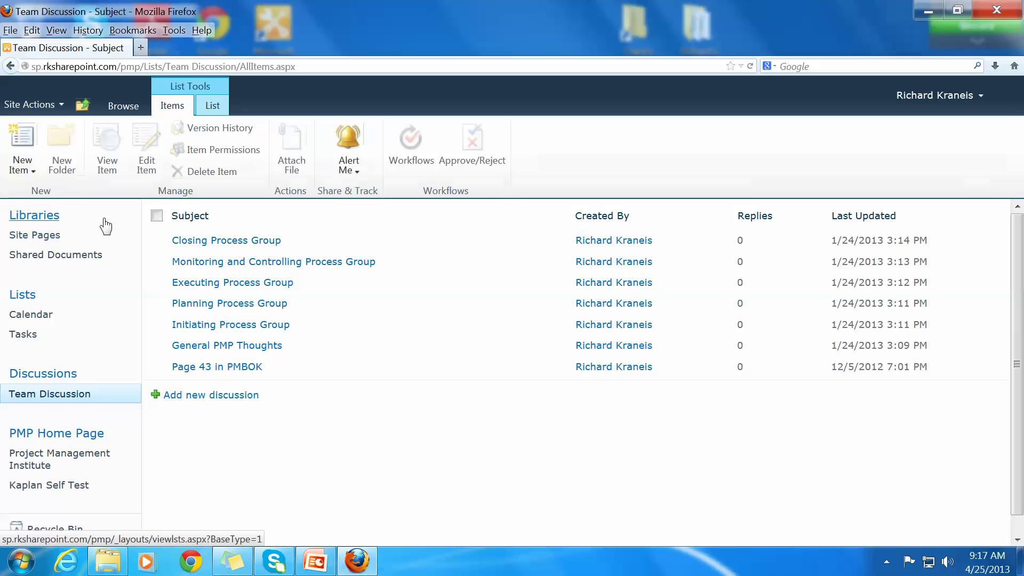
left_click(10, 66)
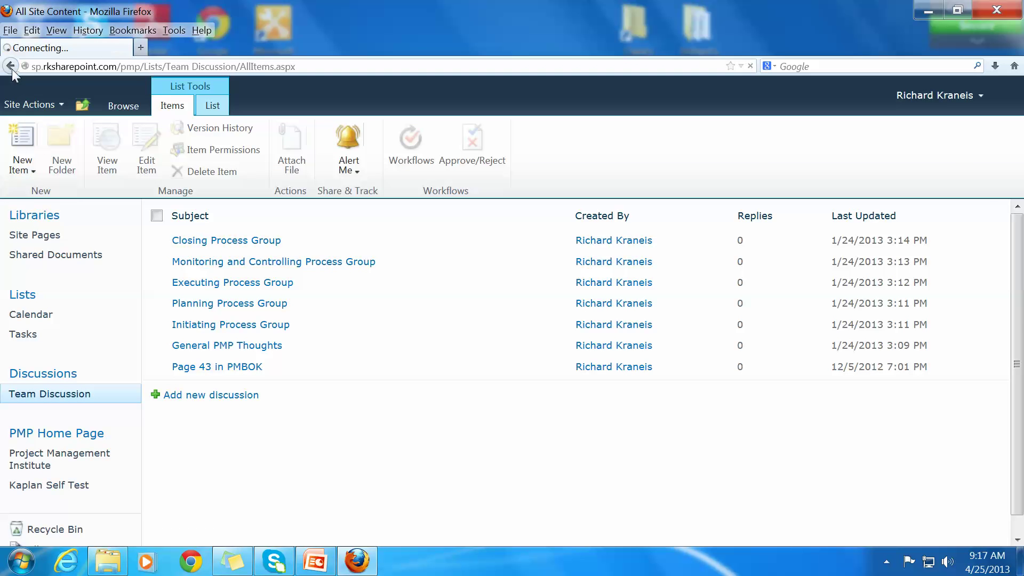
Step: Look through the PMP site's blog, and return to the PMP home page
left_click(71, 191)
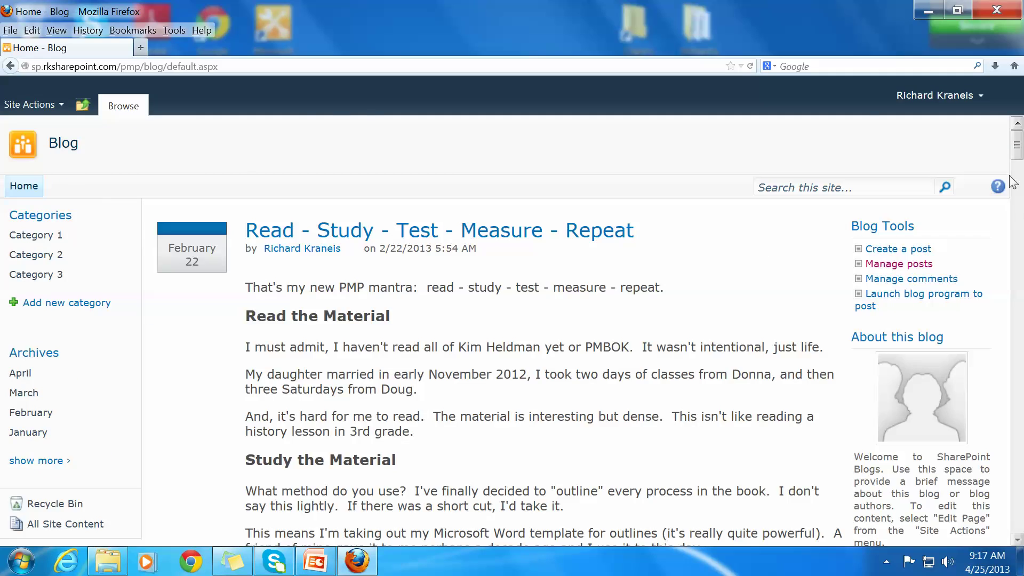
left_click_drag(1017, 166, 1023, 113)
left_click(17, 185)
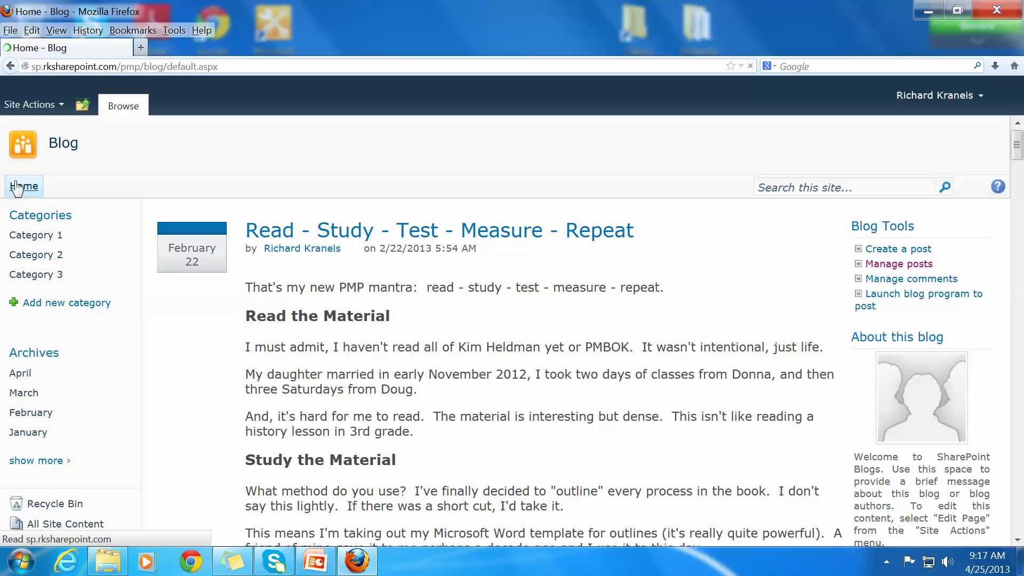
left_click(10, 66)
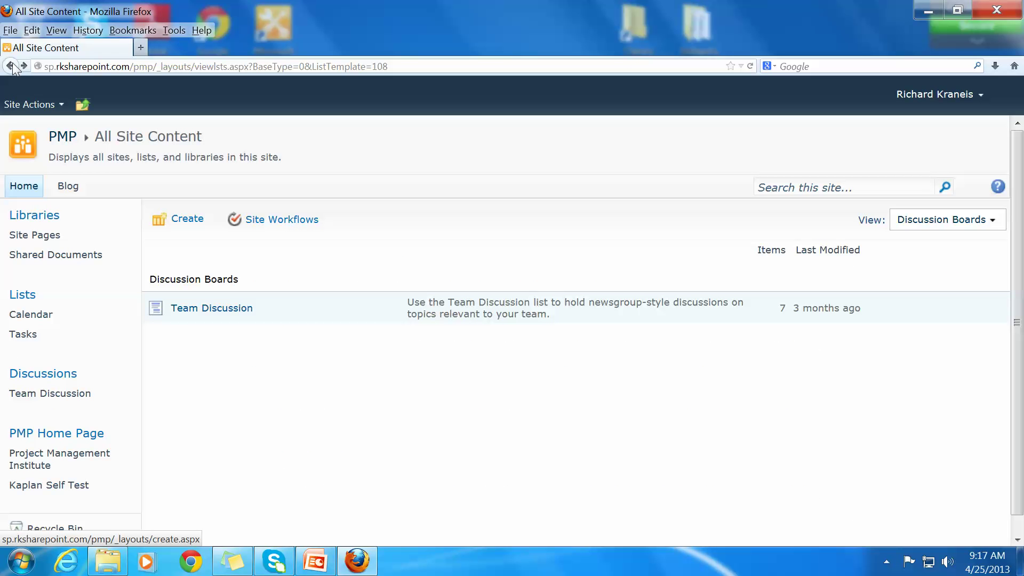
left_click(21, 186)
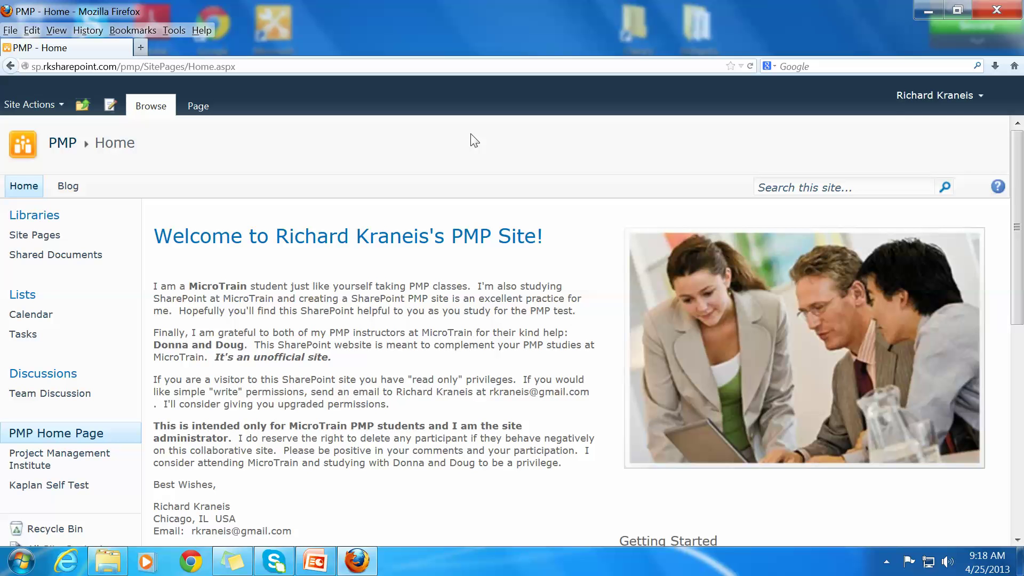
Step: Open the new site templates and view the descriptions of the Basic Meeting Workspace, Decision Meeting Workspace and Blog templates
left_click(62, 106)
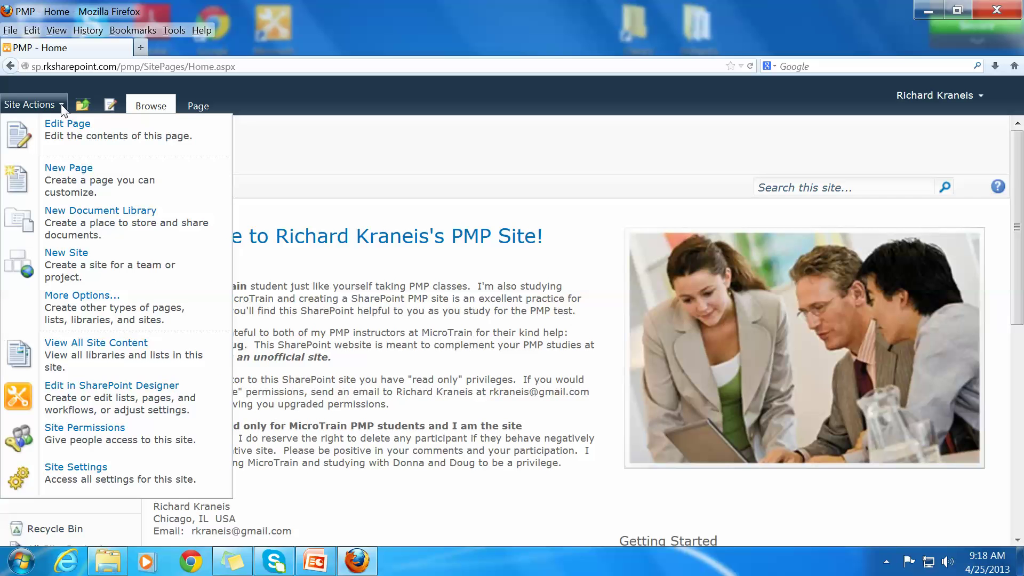
left_click(88, 261)
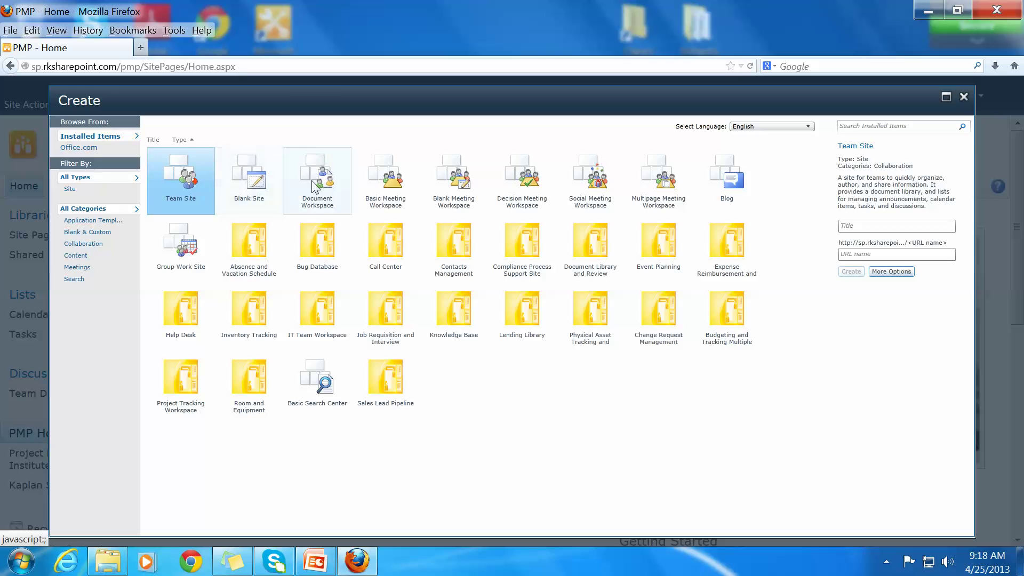
left_click(377, 186)
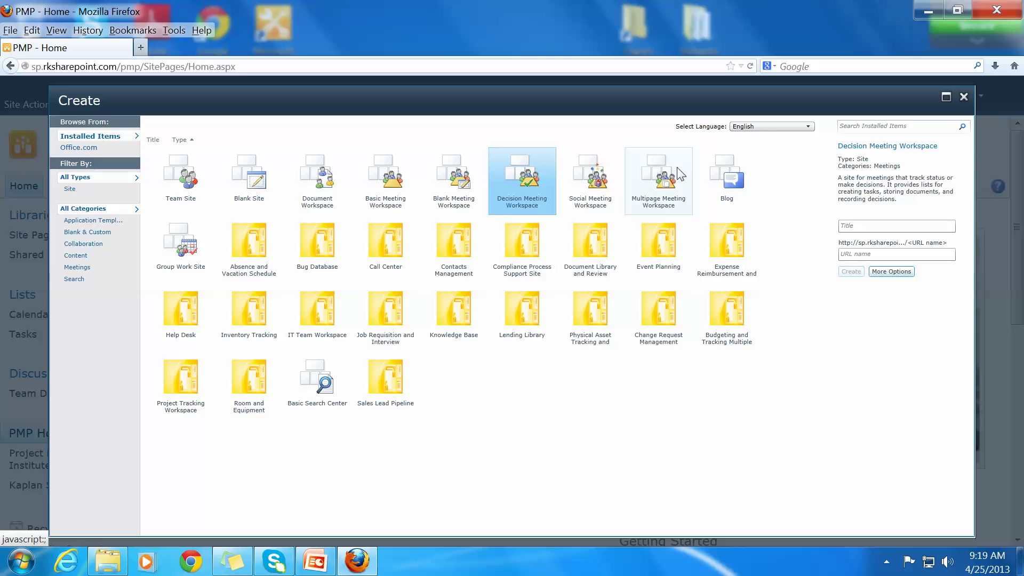
left_click(728, 175)
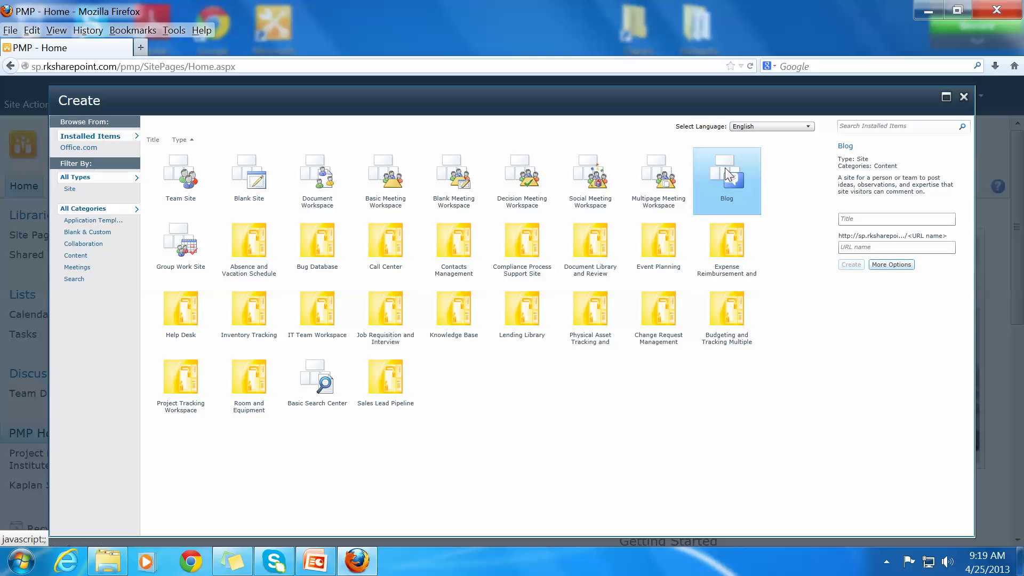
Step: View the descriptions of the Absence and Vacation Schedule, Contacts Management, Event Planning, Inventory Tracking, and Job Requisition and Interview Management templates
left_click(244, 246)
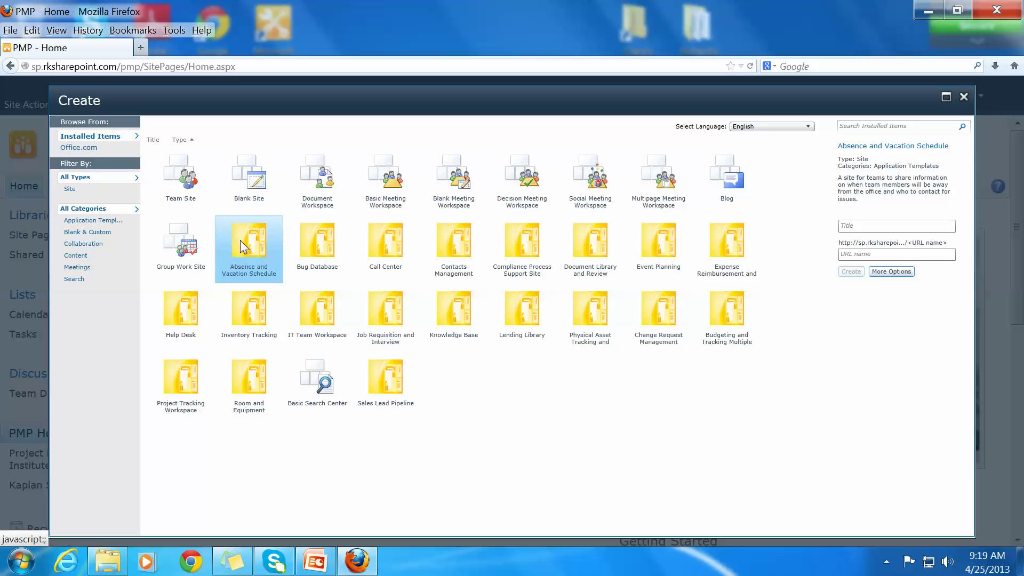
left_click(453, 238)
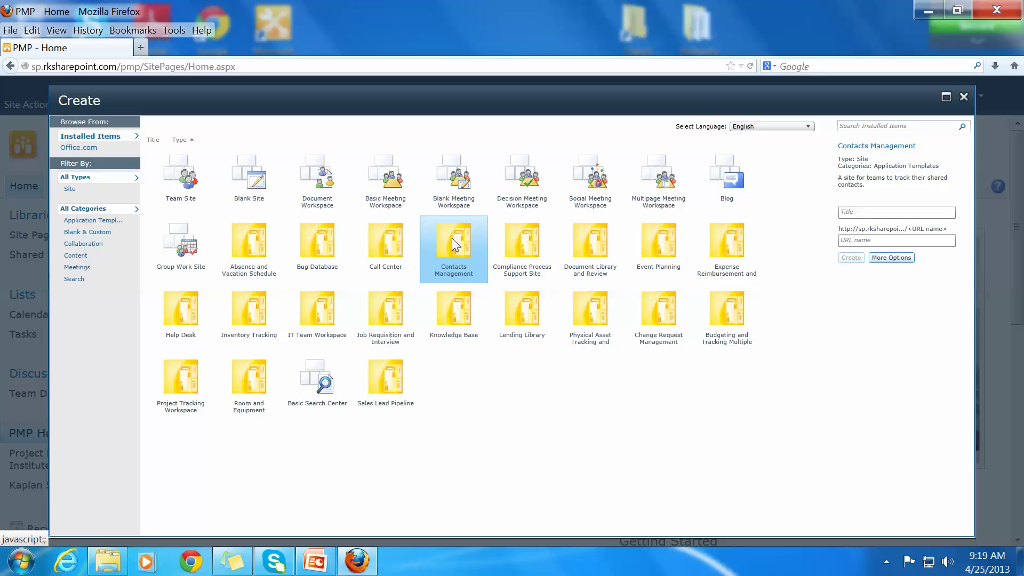
left_click(648, 241)
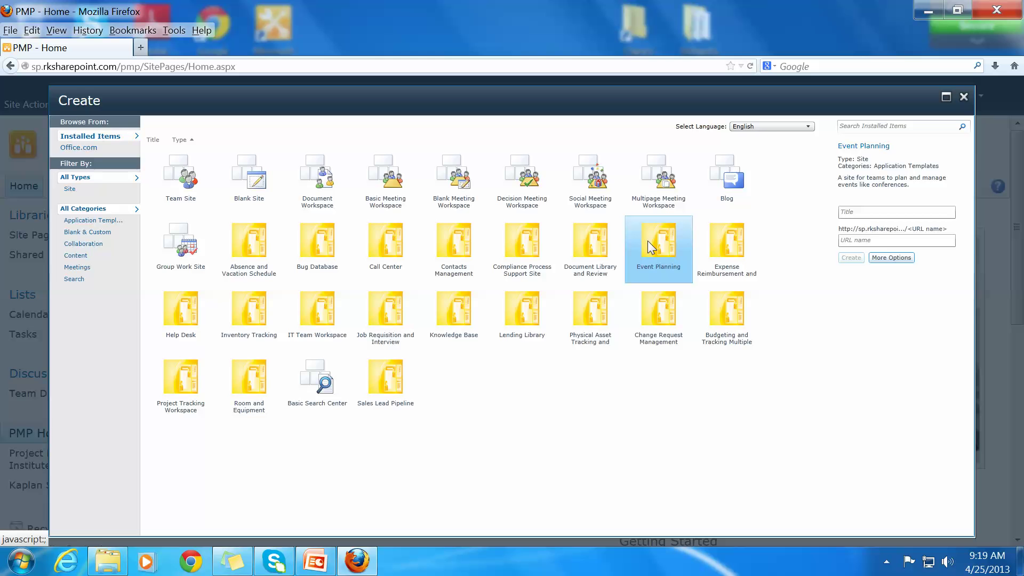
left_click(243, 303)
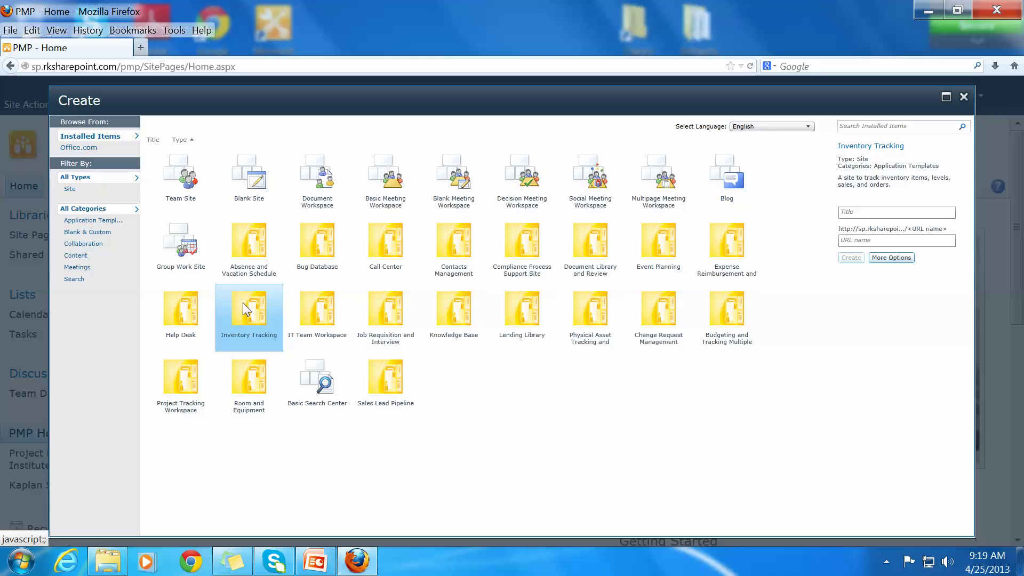
left_click(400, 302)
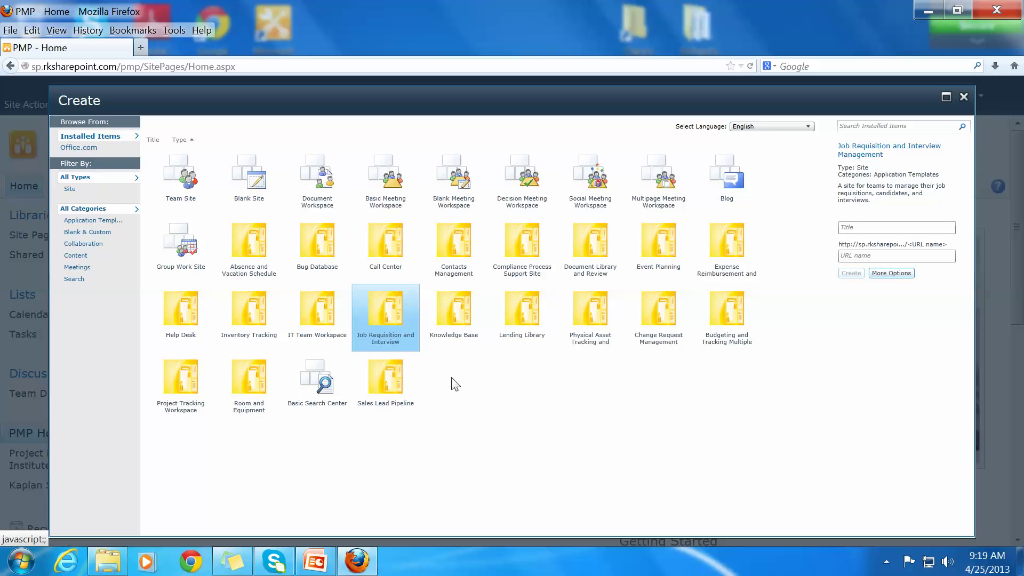
Step: View the Knowledge Base, Physical Asset Tracking, Budgeting and Tracking Multiple Projects, and Project Tracking Workspace template descriptions, and leave site creation without creating a site
left_click(456, 310)
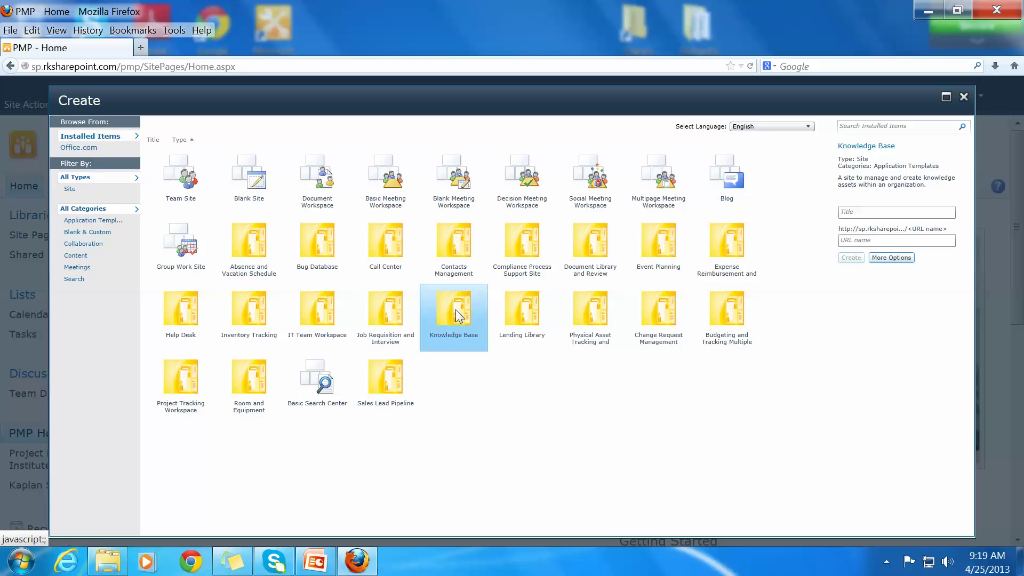
left_click(597, 307)
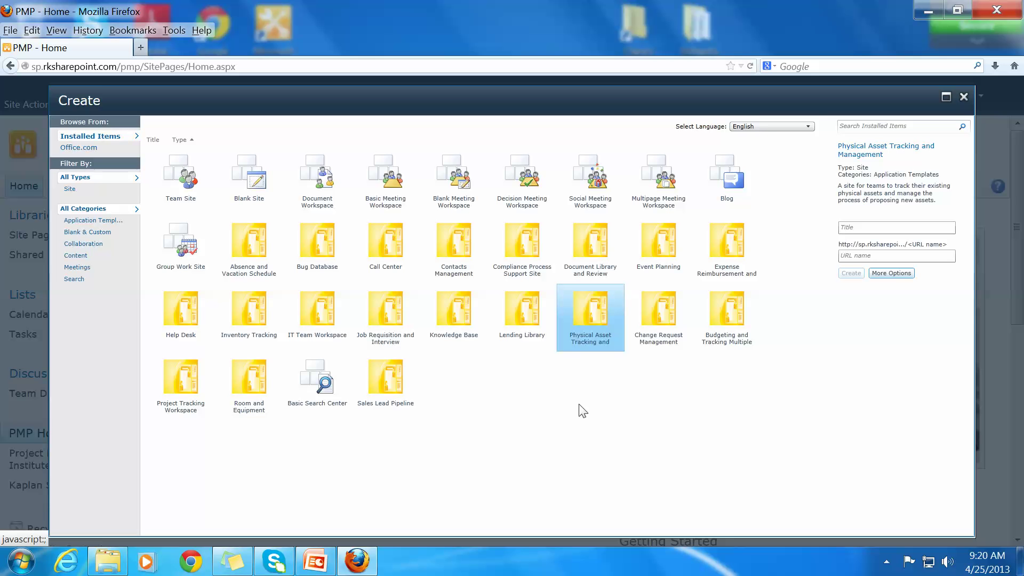
left_click(723, 308)
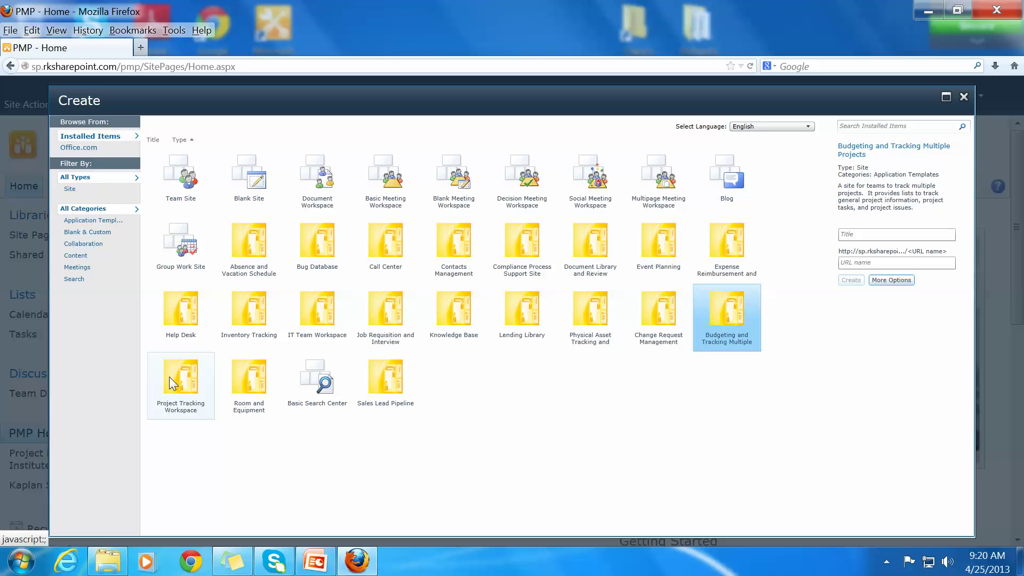
left_click(182, 413)
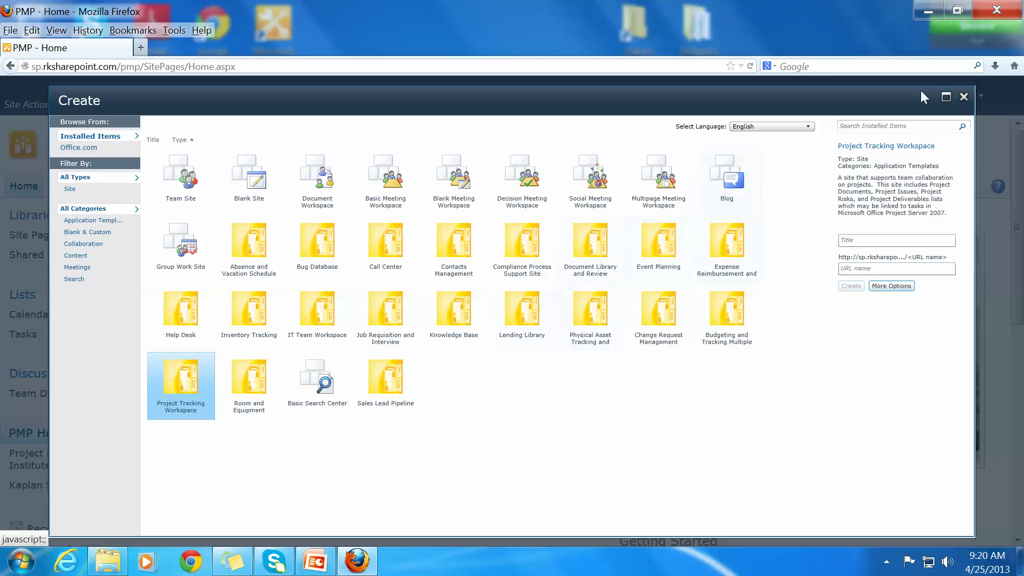
left_click(964, 97)
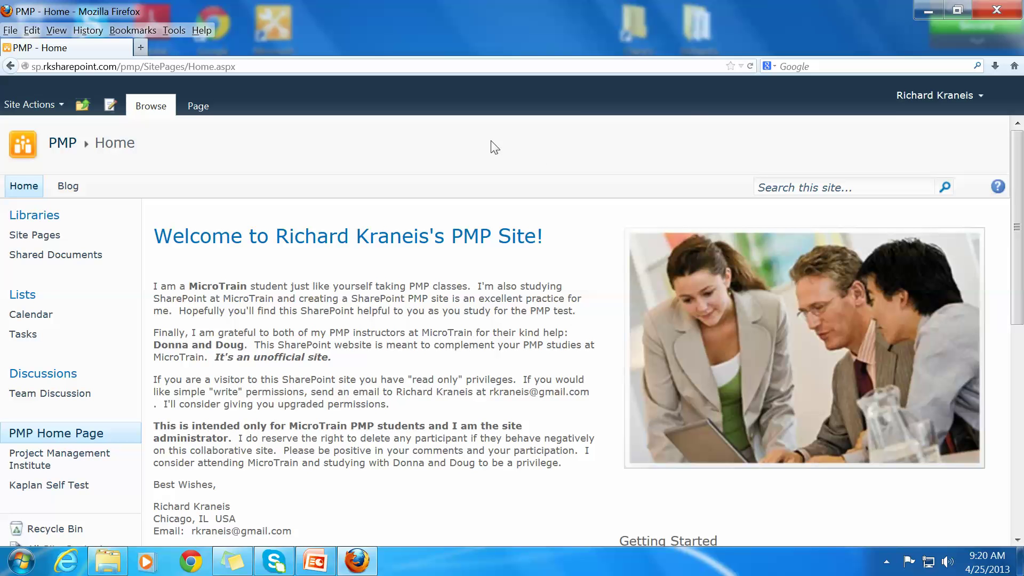
Step: Sign out of the SharePoint site and switch to the Microsoft SharePoint for Non-Profits presentation in PowerPoint
left_click(980, 96)
left_click(837, 248)
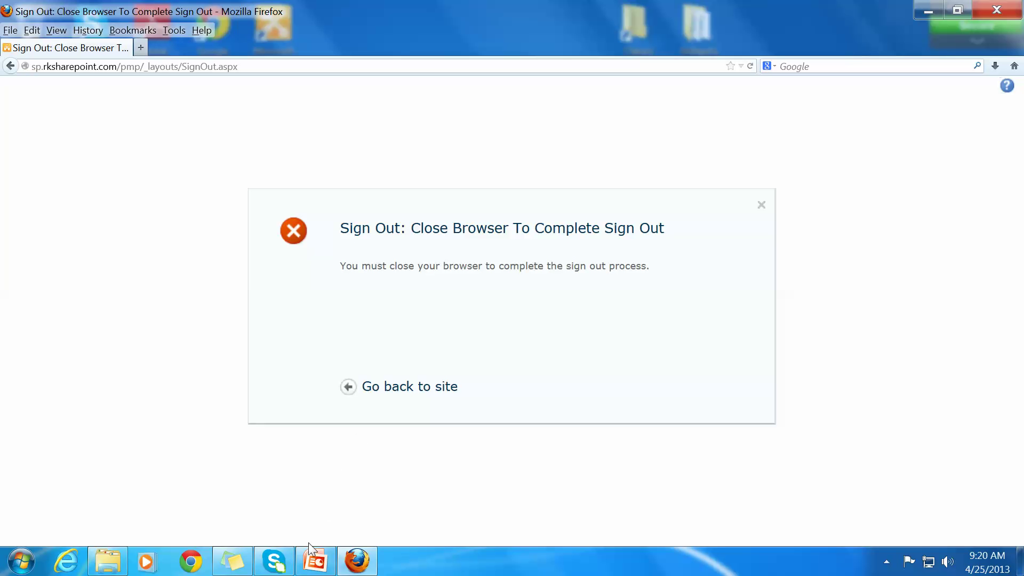
left_click(322, 567)
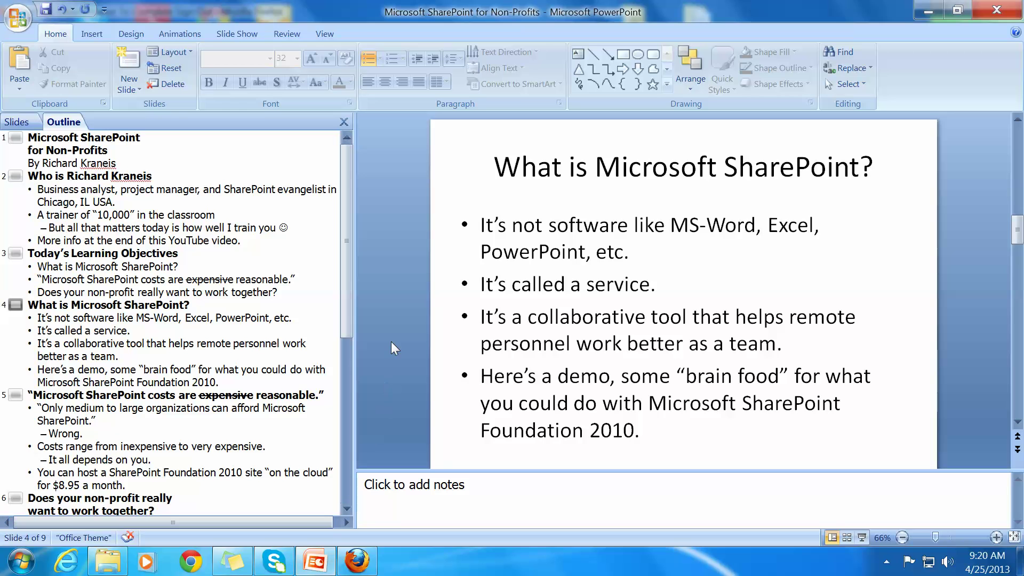